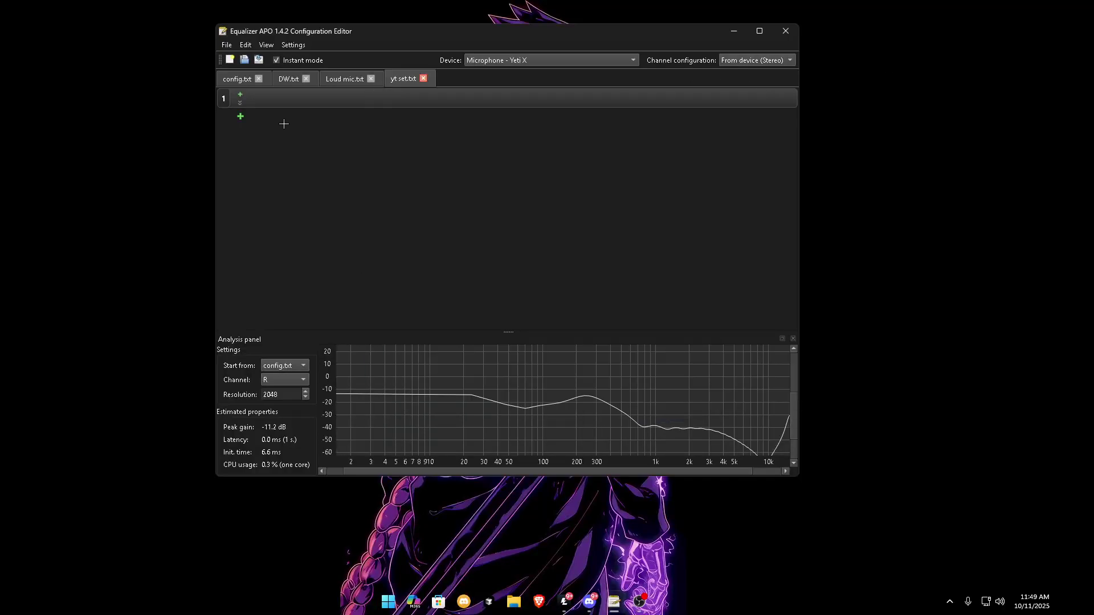
Add a 20 dB preamp filter and an empty VST plugin filter
{"action": "left_click", "coordinate": [240, 117]}
{"action": "mouse_move", "coordinate": [275, 172]}
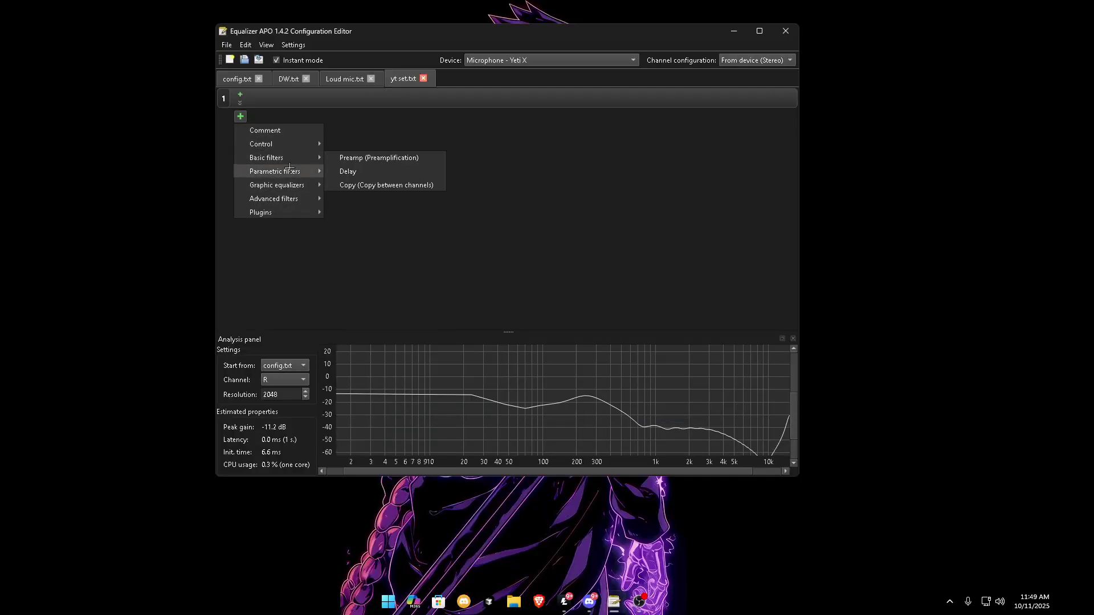
{"action": "left_click", "coordinate": [368, 157]}
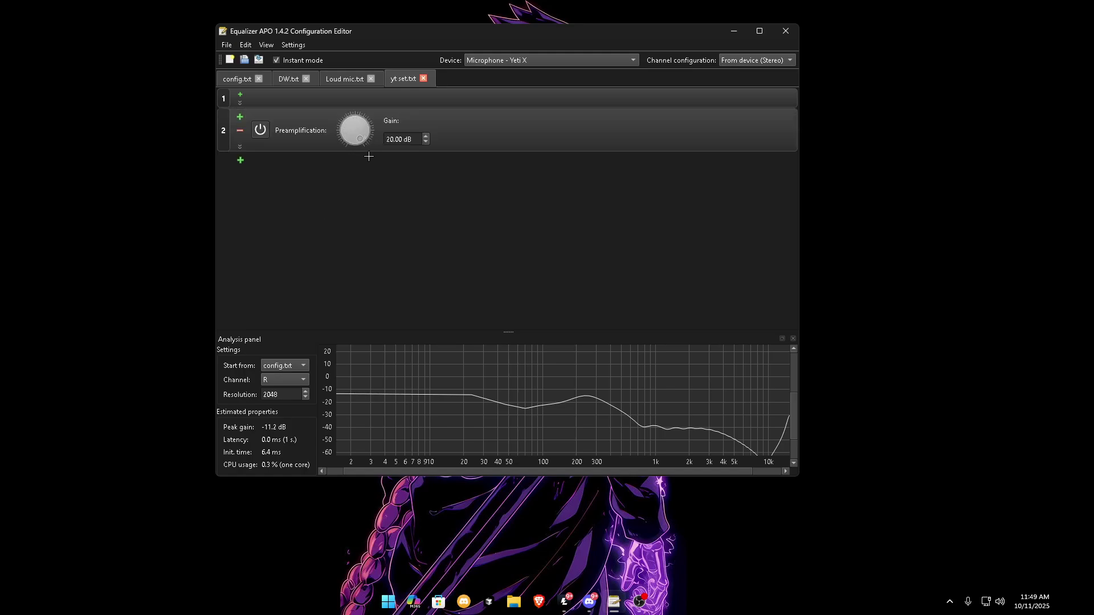
{"action": "left_click", "coordinate": [241, 160]}
{"action": "left_click", "coordinate": [359, 255]}
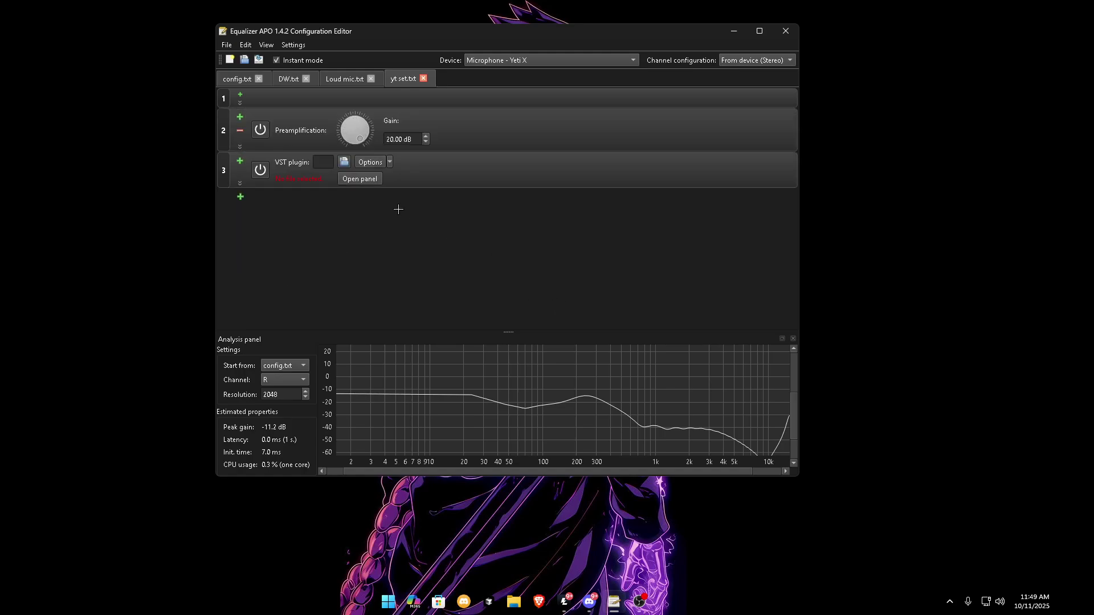
Load basicQ_1.dll into the new VST plugin filter
{"action": "left_click", "coordinate": [344, 161]}
{"action": "left_click", "coordinate": [408, 210]}
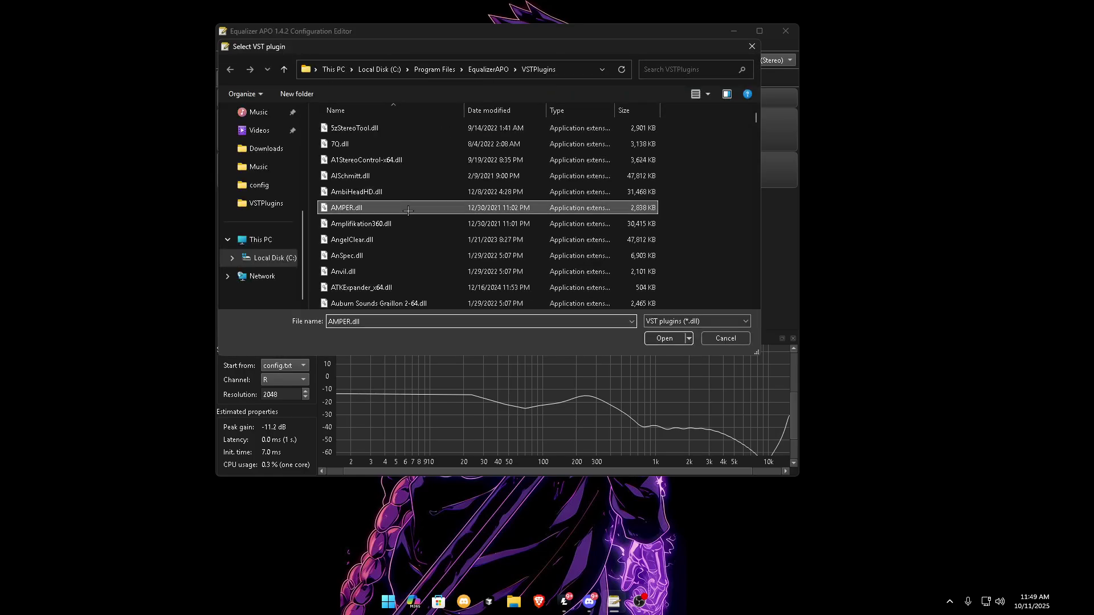
{"action": "key", "text": "b"}
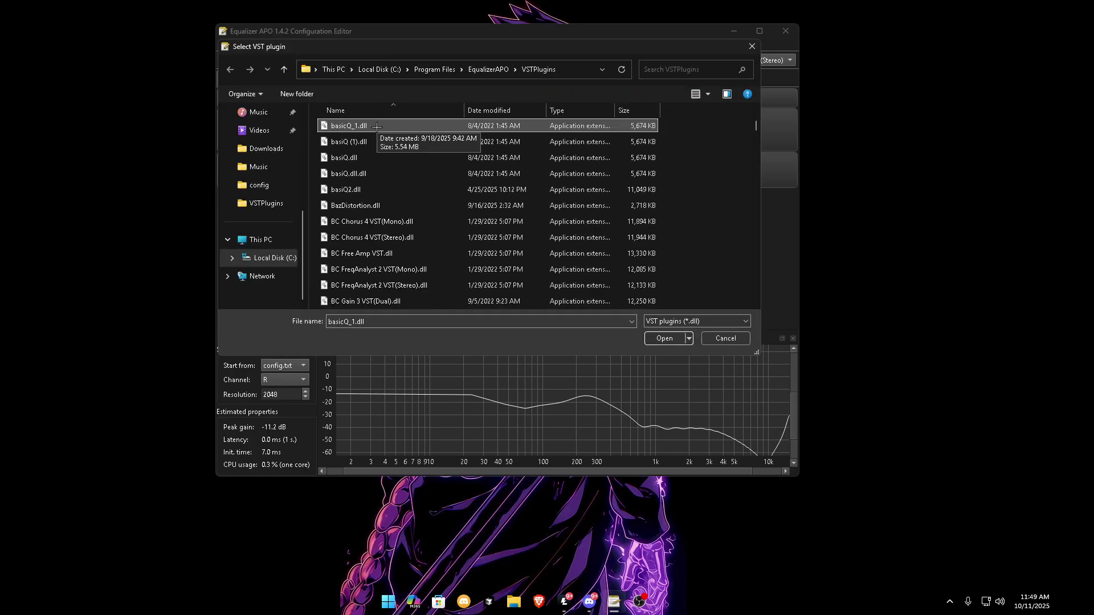
{"action": "double_click", "coordinate": [377, 126]}
Apply the Guitar Face preset in the basiQ panel and nudge the MID band
{"action": "left_click", "coordinate": [389, 179]}
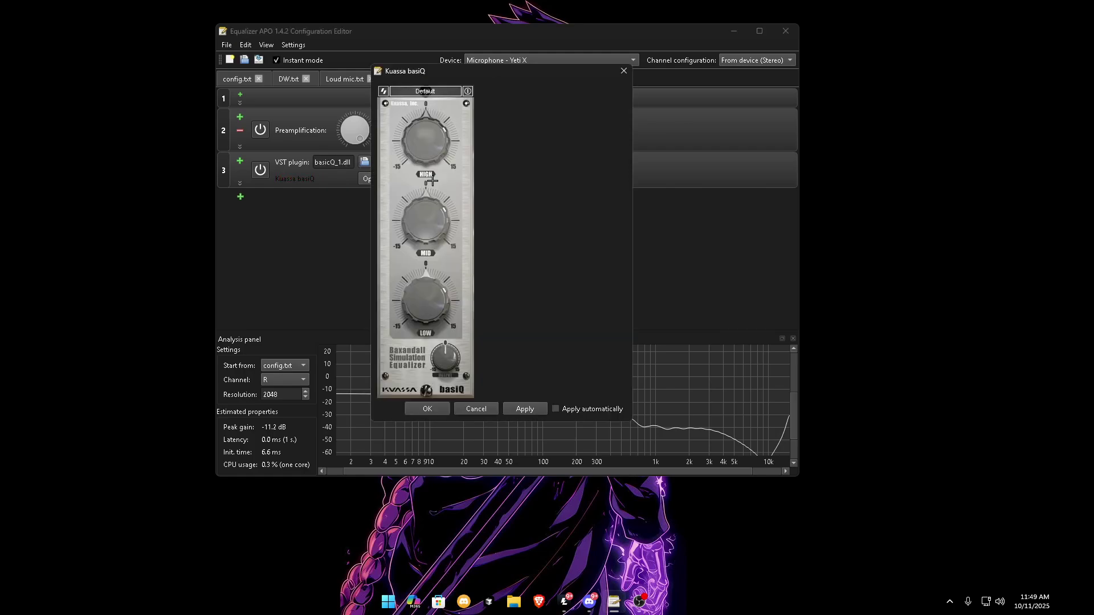
{"action": "left_click", "coordinate": [428, 91]}
{"action": "left_click", "coordinate": [432, 144]}
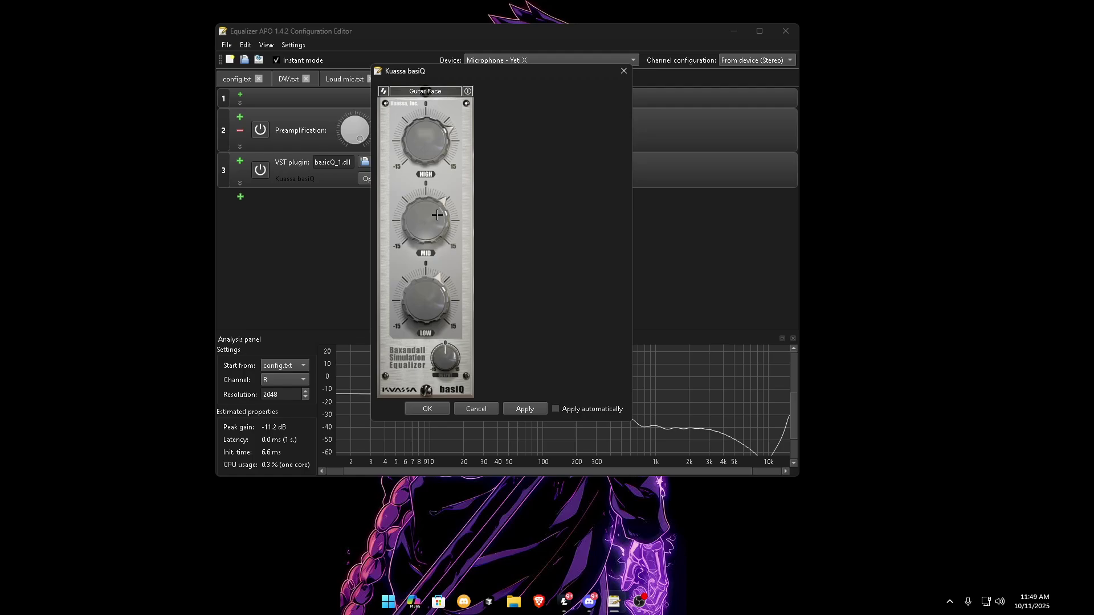
{"action": "left_click_drag", "start_coordinate": [437, 215], "coordinate": [436, 209]}
Close the first basiQ panel and duplicate the basiQ filter with copy and paste
{"action": "left_click", "coordinate": [426, 409]}
{"action": "left_click", "coordinate": [292, 182]}
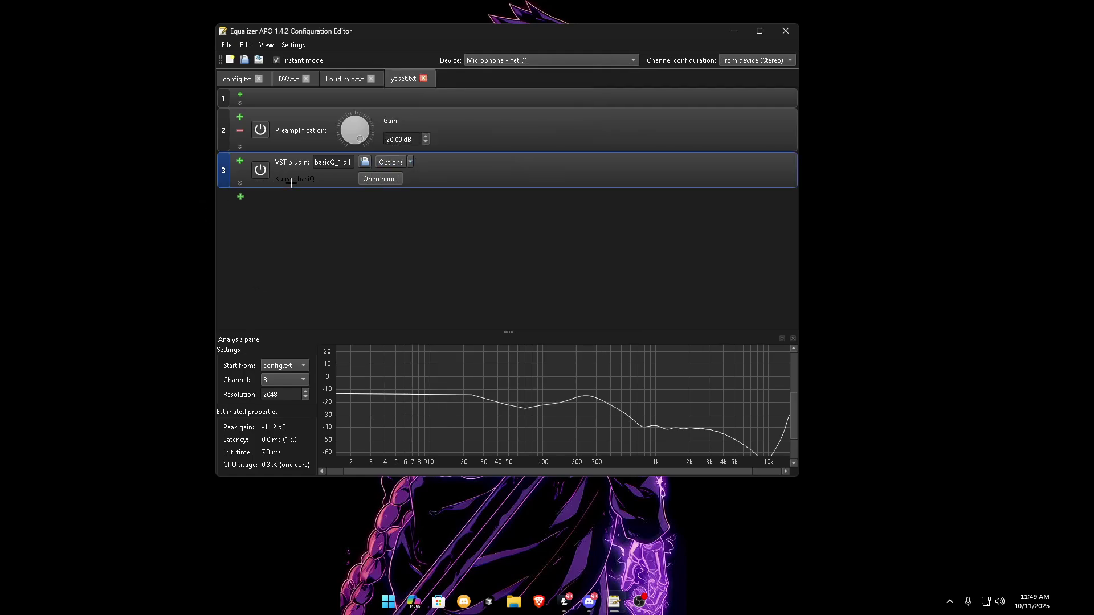
{"action": "key", "text": "ctrl+c"}
{"action": "key", "text": "ctrl+v"}
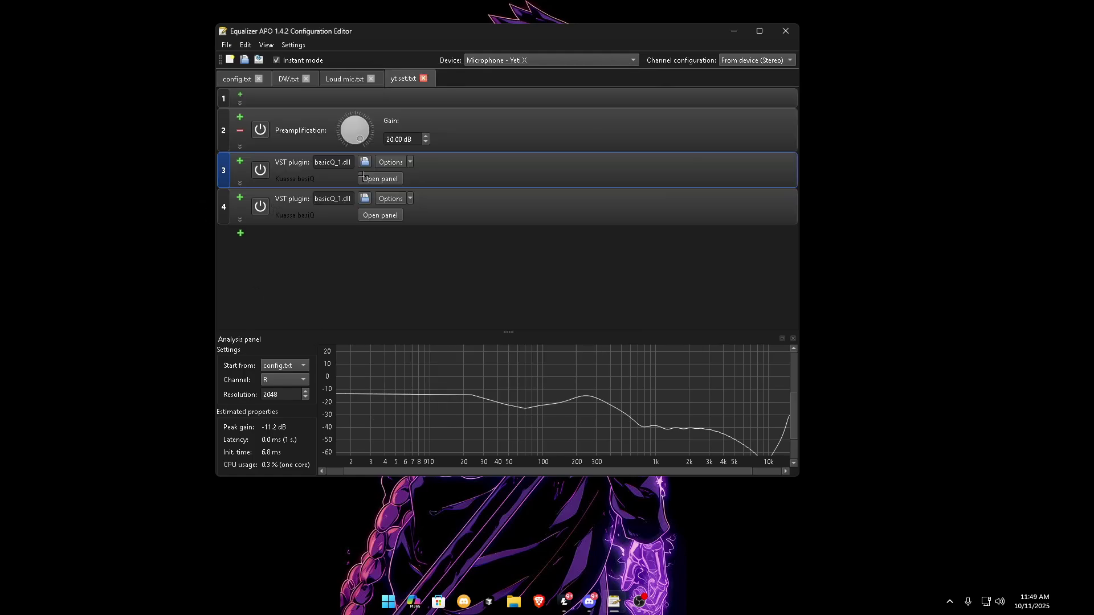
On the second basiQ, boost HIGH and LOW, lower MID, and close the panel
{"action": "left_click", "coordinate": [389, 214]}
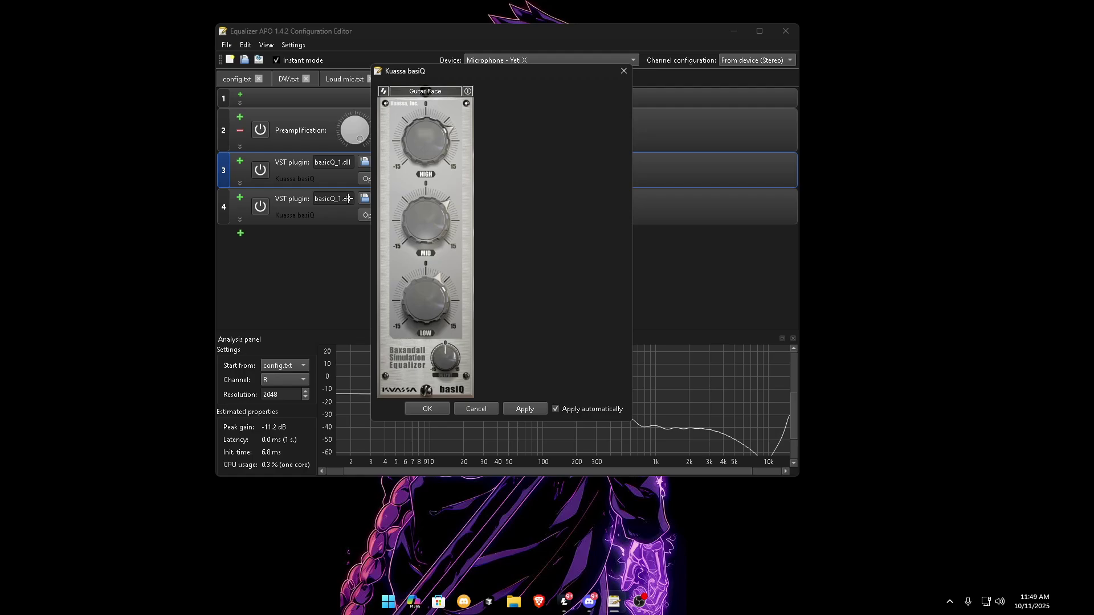
{"action": "left_click_drag", "start_coordinate": [427, 136], "coordinate": [423, 120]}
{"action": "mouse_move", "coordinate": [408, 220]}
{"action": "left_mouse_down"}
{"action": "mouse_move", "coordinate": [423, 271]}
{"action": "mouse_move", "coordinate": [415, 254]}
{"action": "left_mouse_up"}
{"action": "left_click_drag", "start_coordinate": [422, 300], "coordinate": [418, 278]}
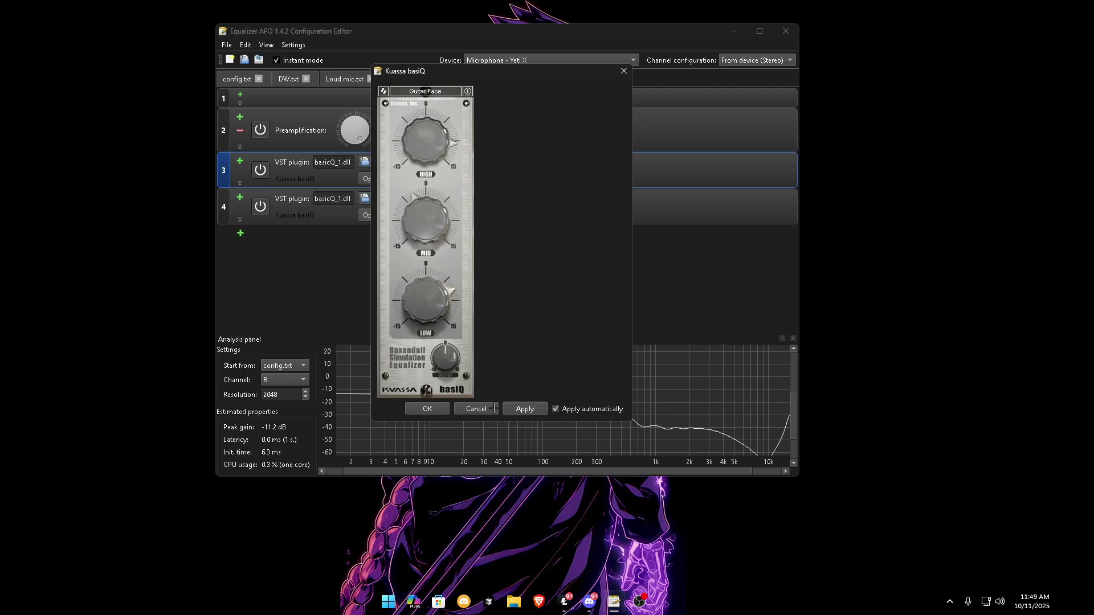
{"action": "left_click", "coordinate": [428, 409]}
Add a new VST plugin filter loaded with Wider.dll
{"action": "left_click", "coordinate": [240, 233]}
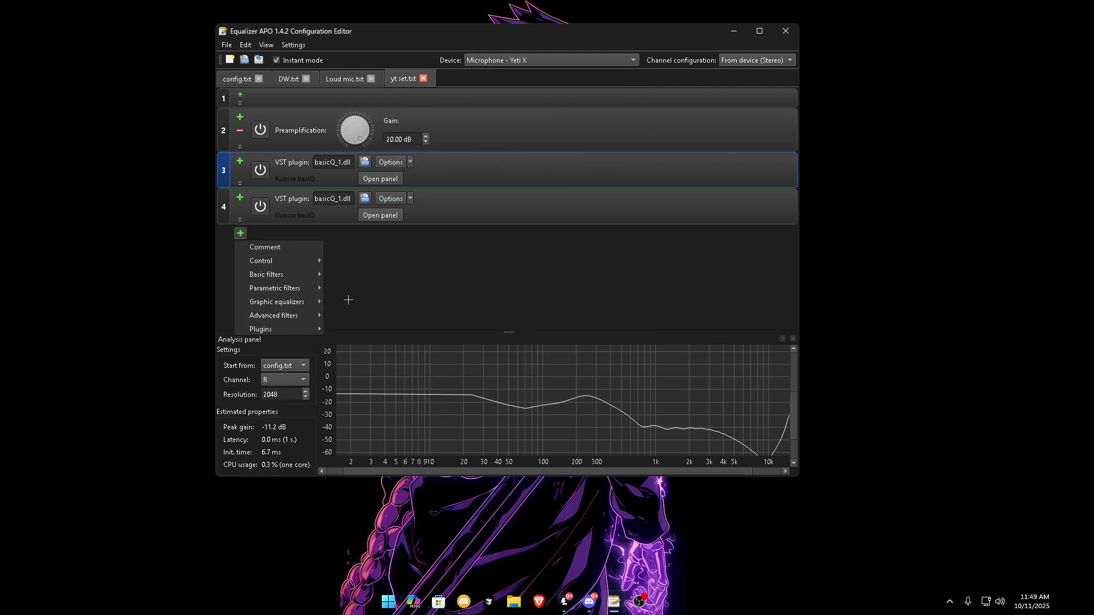
{"action": "mouse_move", "coordinate": [282, 330]}
{"action": "left_click", "coordinate": [352, 329]}
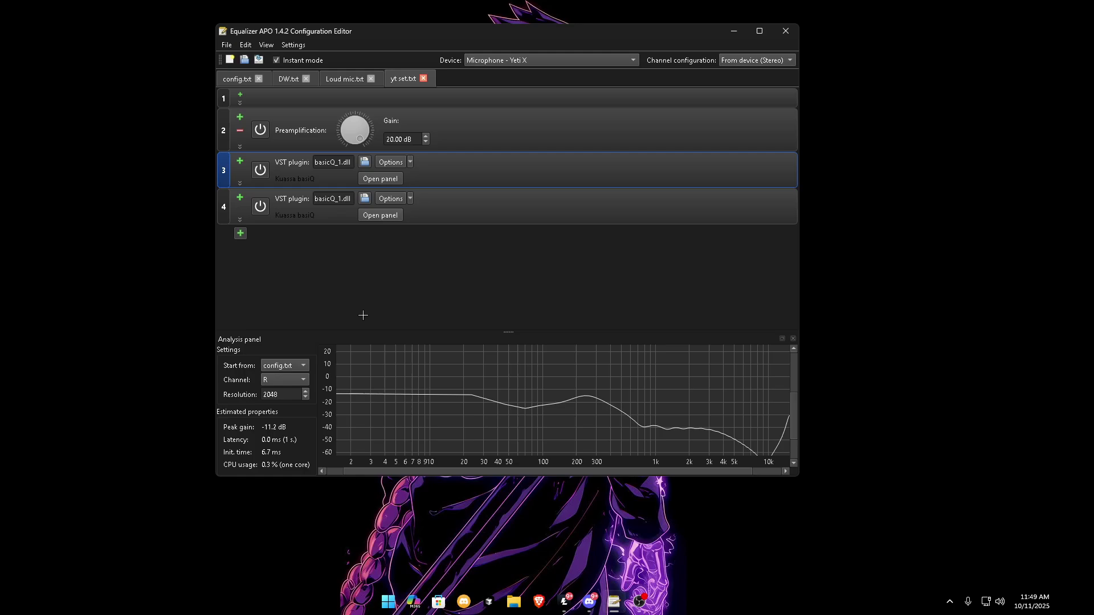
{"action": "left_click", "coordinate": [343, 234]}
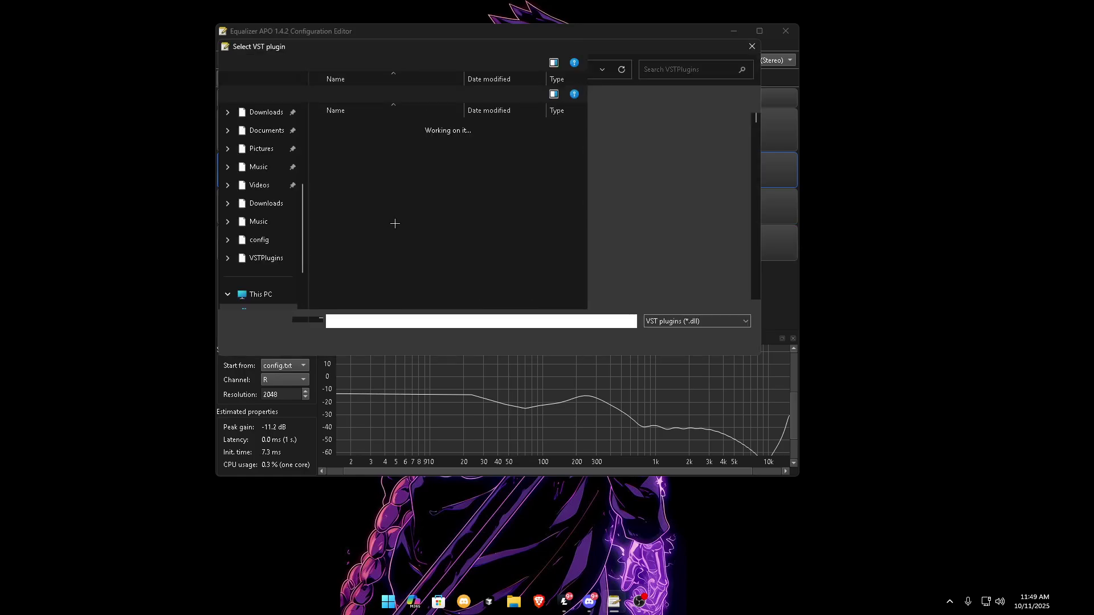
{"action": "double_click", "coordinate": [359, 273]}
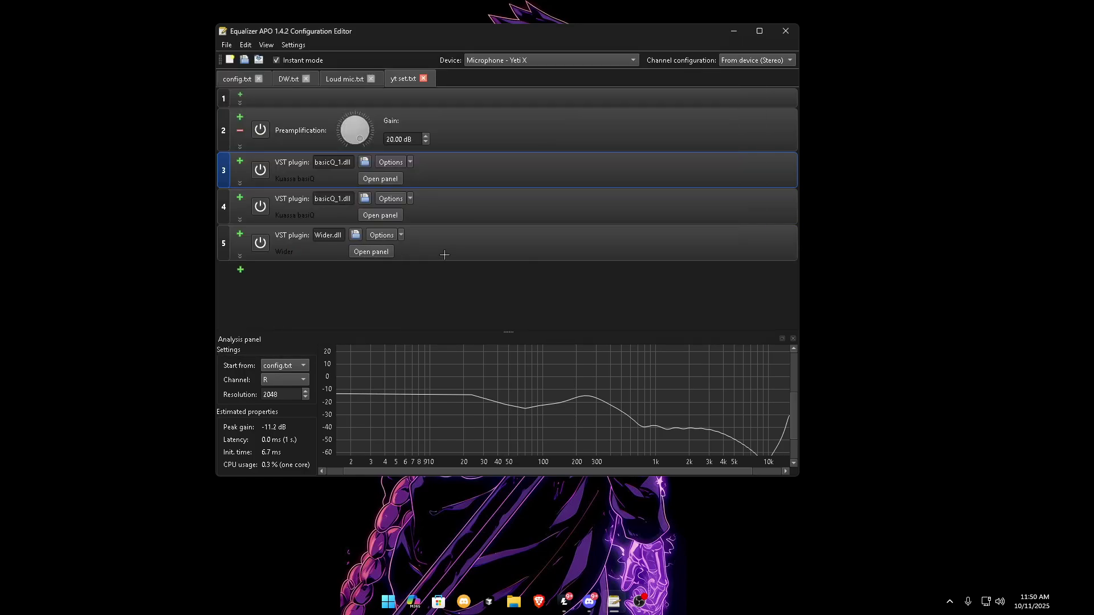
Set Wider's stereo width to 50% and close its panel
{"action": "left_click", "coordinate": [376, 251]}
{"action": "mouse_move", "coordinate": [511, 238]}
{"action": "left_mouse_down"}
{"action": "mouse_move", "coordinate": [484, 207]}
{"action": "mouse_move", "coordinate": [482, 219]}
{"action": "left_mouse_up"}
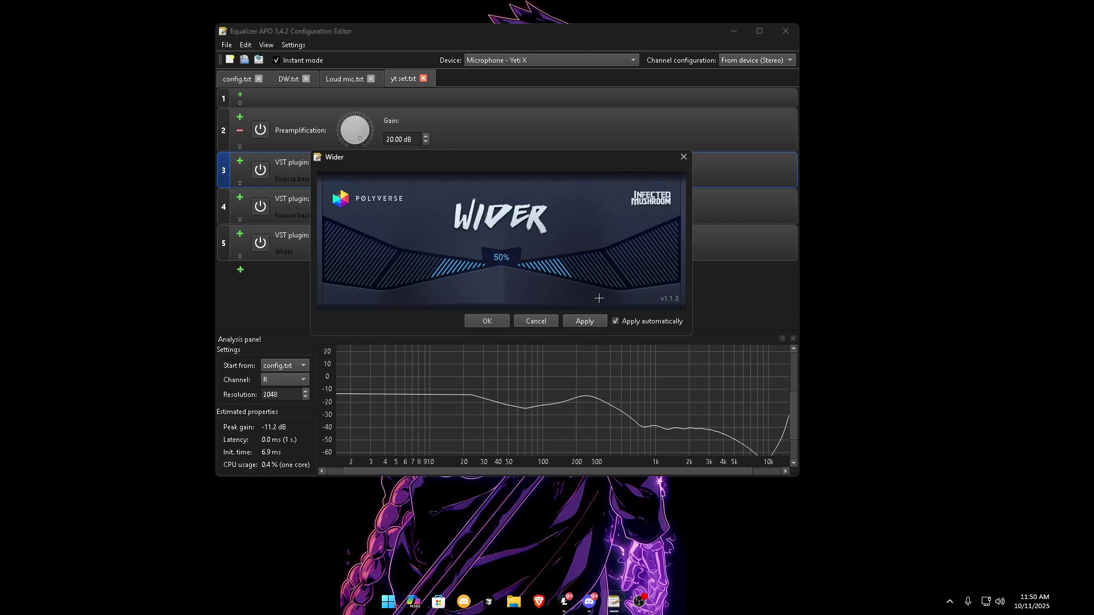
{"action": "left_click", "coordinate": [488, 321]}
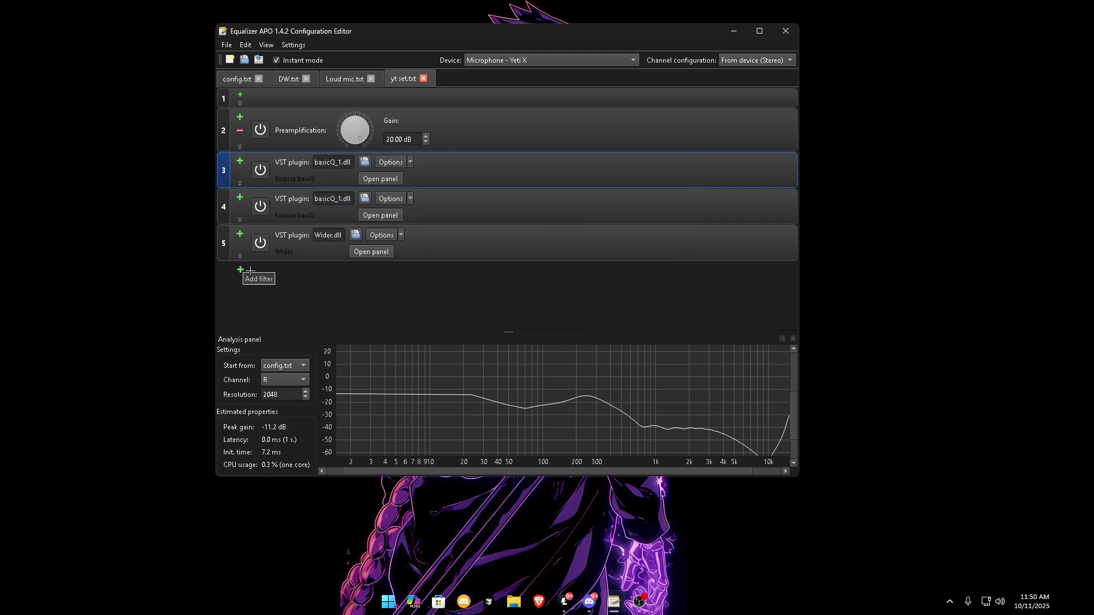
Add a VST plugin filter at the end loaded with ReverbSolo.dll
{"action": "left_click", "coordinate": [240, 270]}
{"action": "left_click", "coordinate": [355, 365]}
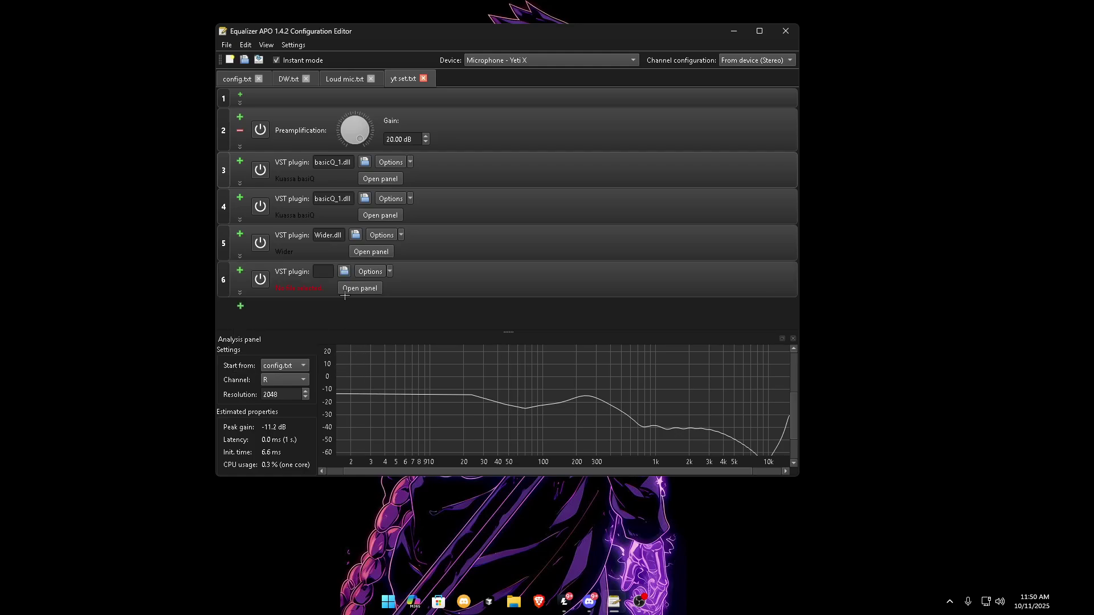
{"action": "left_click", "coordinate": [347, 271]}
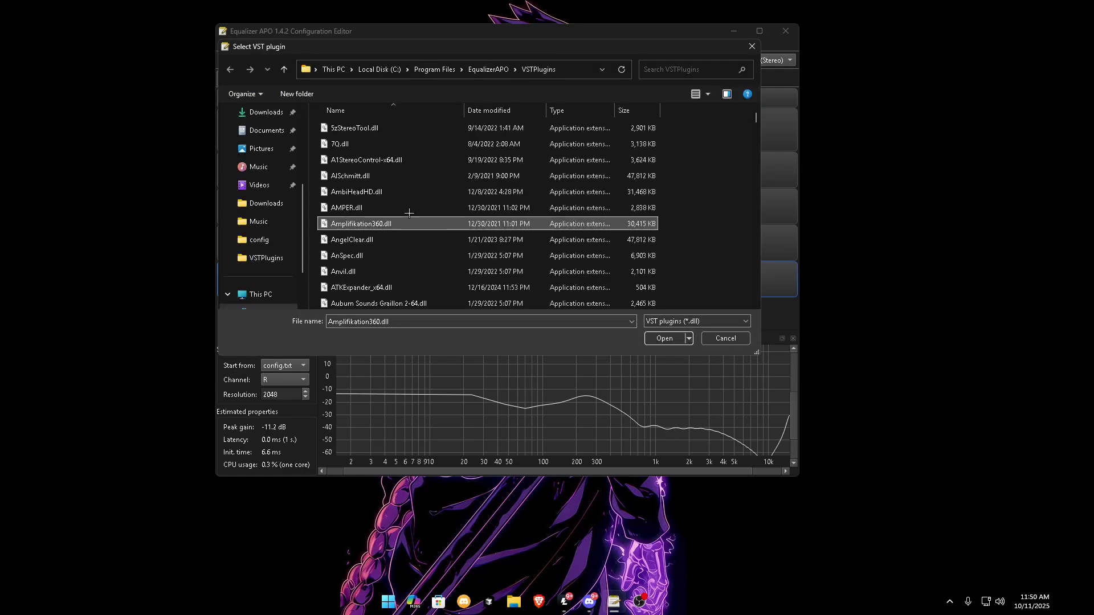
{"action": "scroll", "coordinate": [373, 213], "scroll_direction": "down", "scroll_amount": 5}
{"action": "left_click", "coordinate": [367, 174]}
{"action": "left_click", "coordinate": [342, 221]}
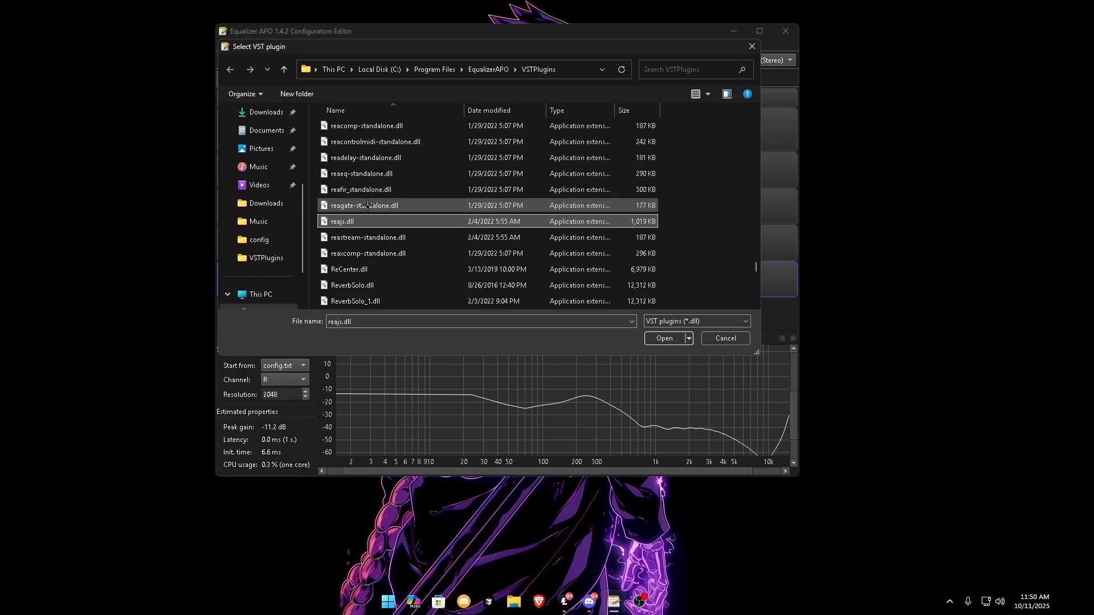
{"action": "left_click", "coordinate": [362, 285]}
{"action": "double_click", "coordinate": [362, 285]}
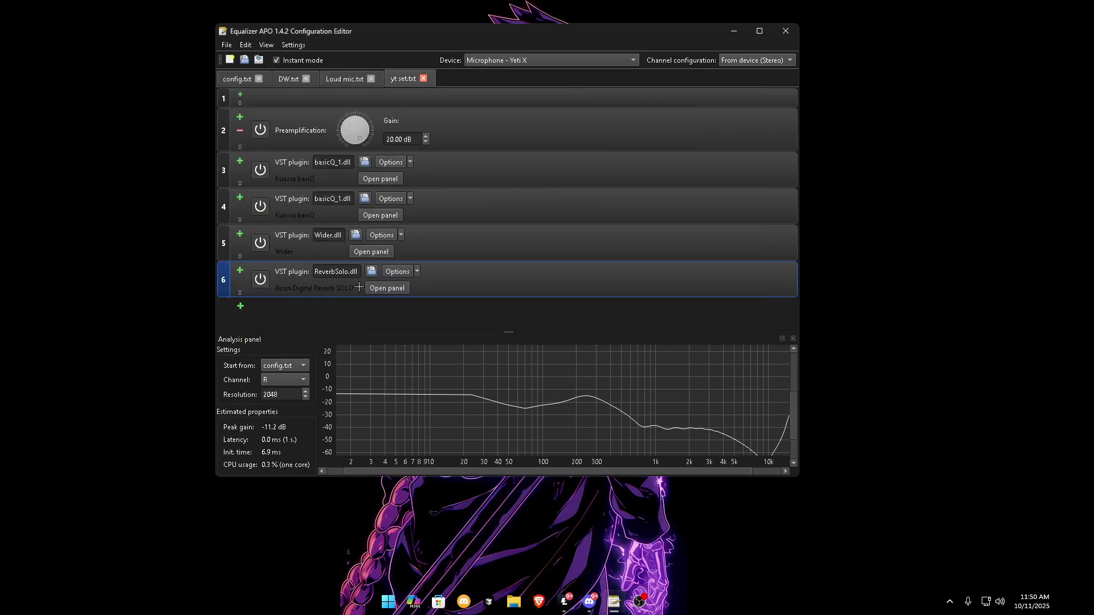
Make the Reverb SOLO room smaller and brighter and the mix nearly dry
{"action": "left_click_drag", "start_coordinate": [422, 247], "coordinate": [413, 289]}
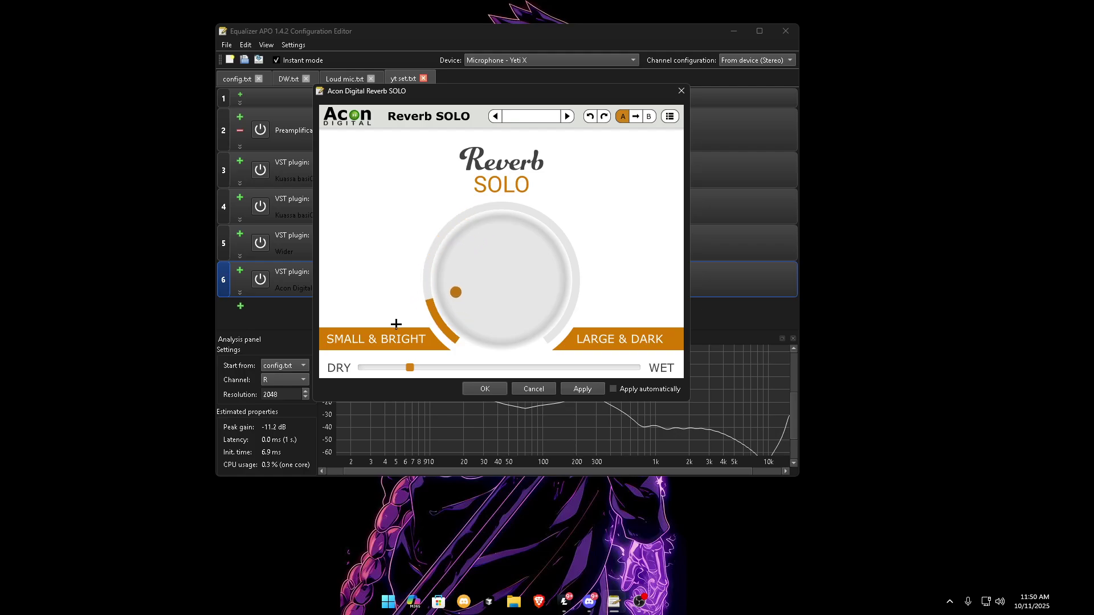
{"action": "left_click_drag", "start_coordinate": [410, 368], "coordinate": [376, 374]}
{"action": "left_click", "coordinate": [487, 390]}
{"action": "left_click", "coordinate": [244, 308]}
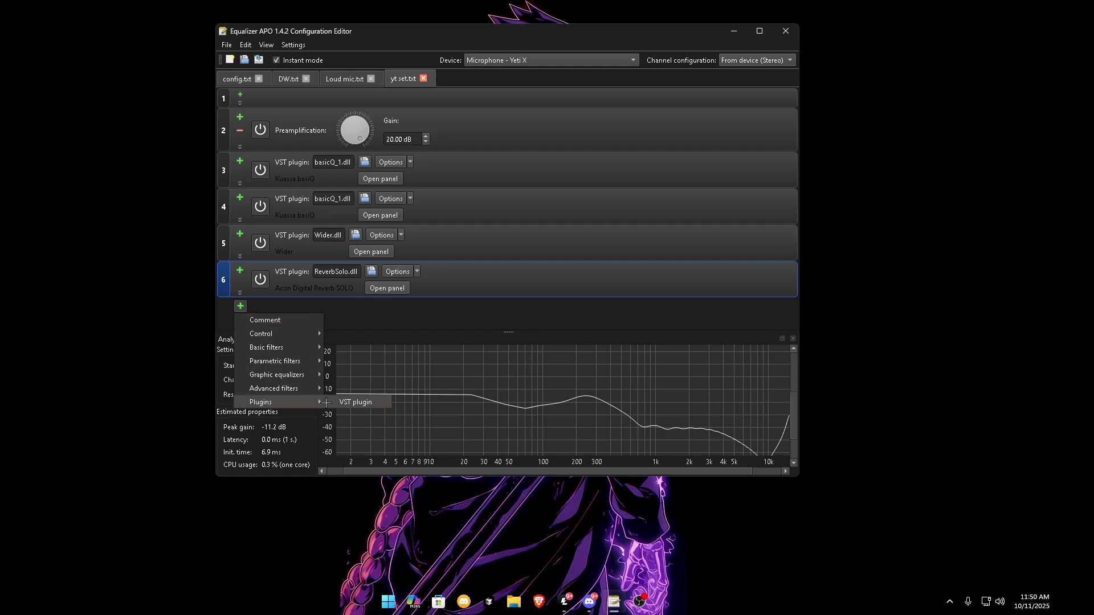
Add a VST plugin filter with QuickHaas.dll at a 0.2 ms right delay
{"action": "left_click", "coordinate": [350, 401]}
{"action": "left_click", "coordinate": [345, 308]}
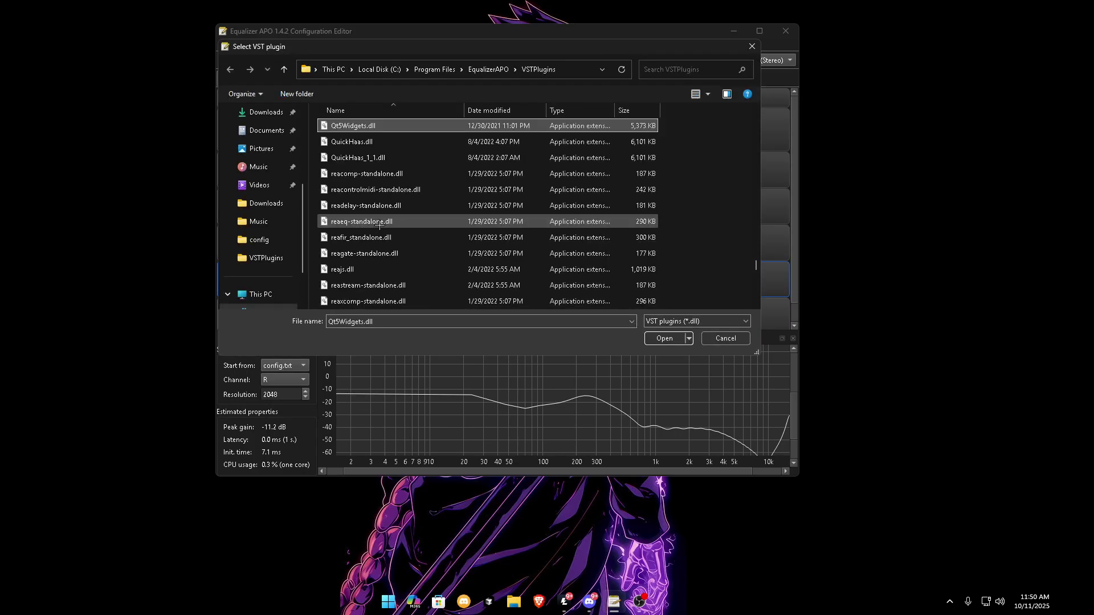
{"action": "double_click", "coordinate": [370, 144]}
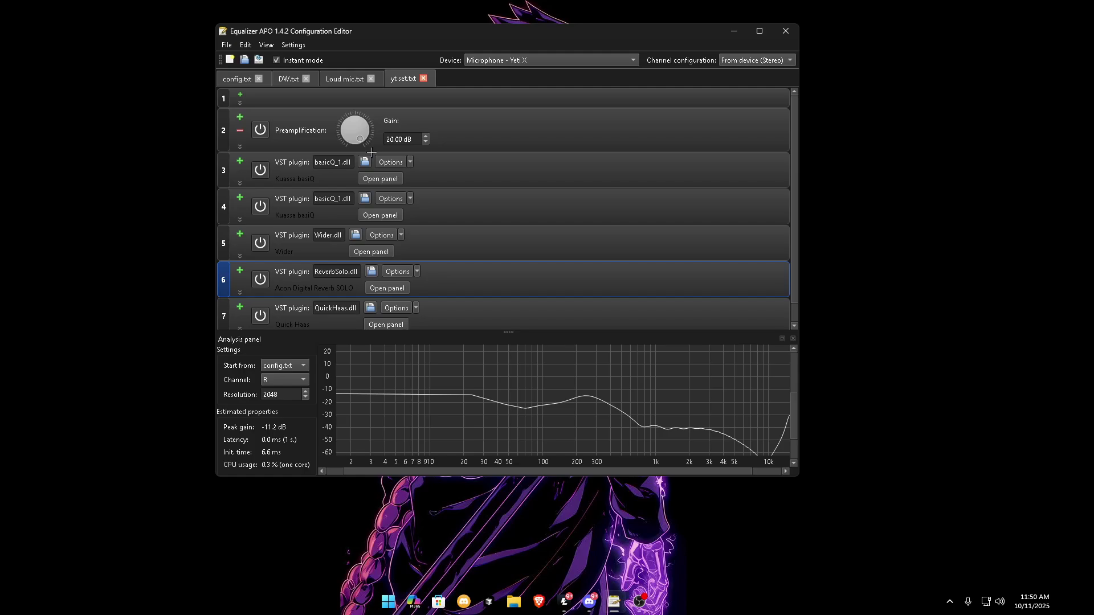
{"action": "left_click", "coordinate": [392, 325]}
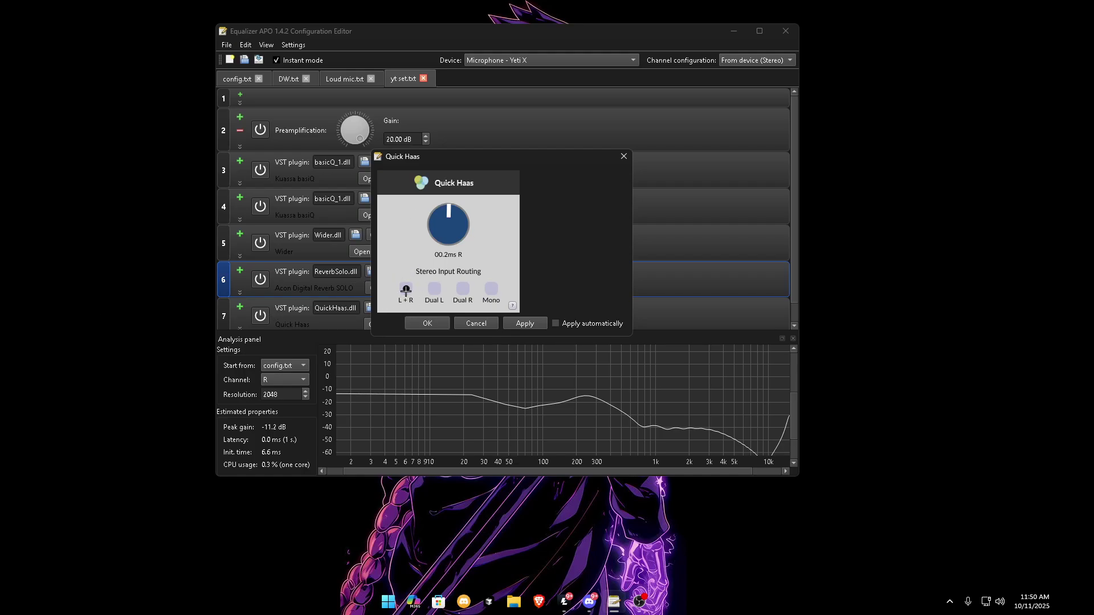
{"action": "left_click", "coordinate": [428, 323]}
In config.txt, toggle the yt set.txt include on and back off
{"action": "left_click", "coordinate": [233, 80]}
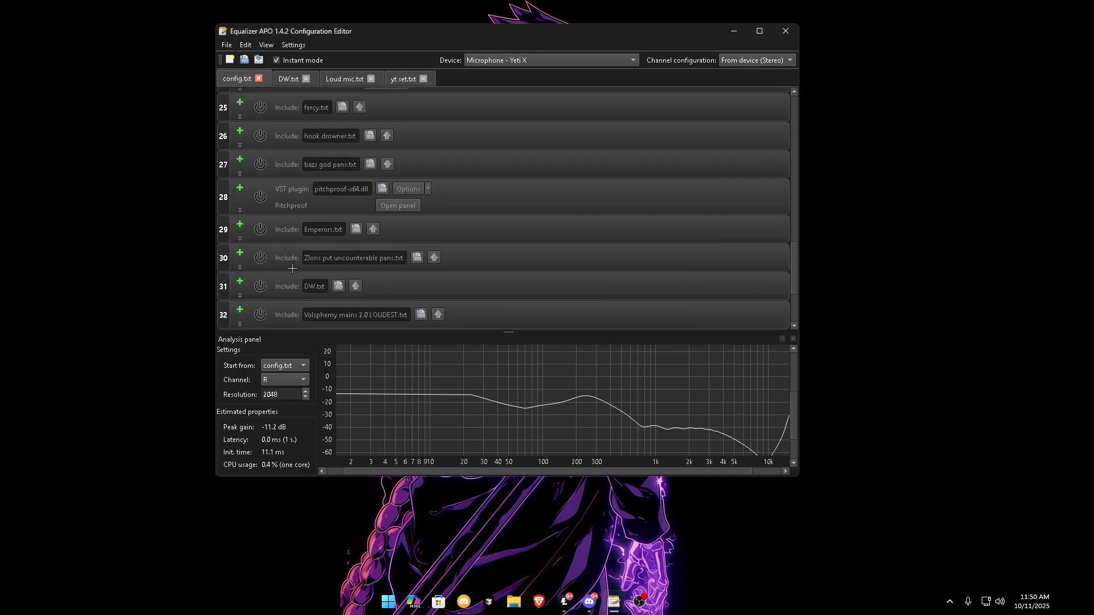
{"action": "scroll", "coordinate": [257, 171], "scroll_direction": "up", "scroll_amount": 5}
{"action": "scroll", "coordinate": [256, 171], "scroll_direction": "up", "scroll_amount": 10}
{"action": "scroll", "coordinate": [265, 213], "scroll_direction": "down", "scroll_amount": 5}
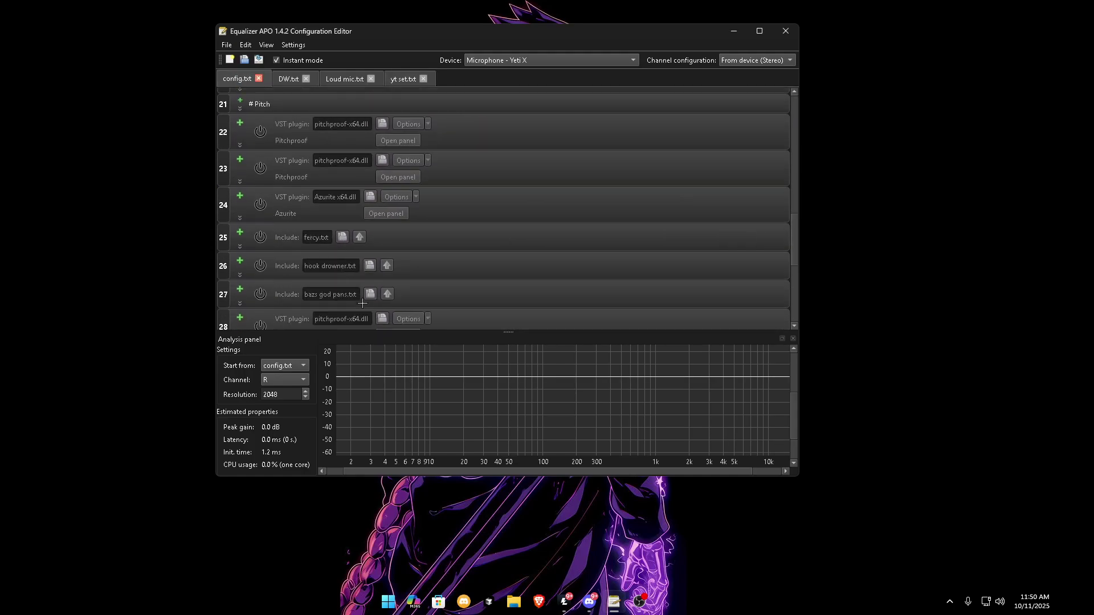
{"action": "scroll", "coordinate": [260, 256], "scroll_direction": "down", "scroll_amount": 5}
{"action": "left_click", "coordinate": [261, 298]}
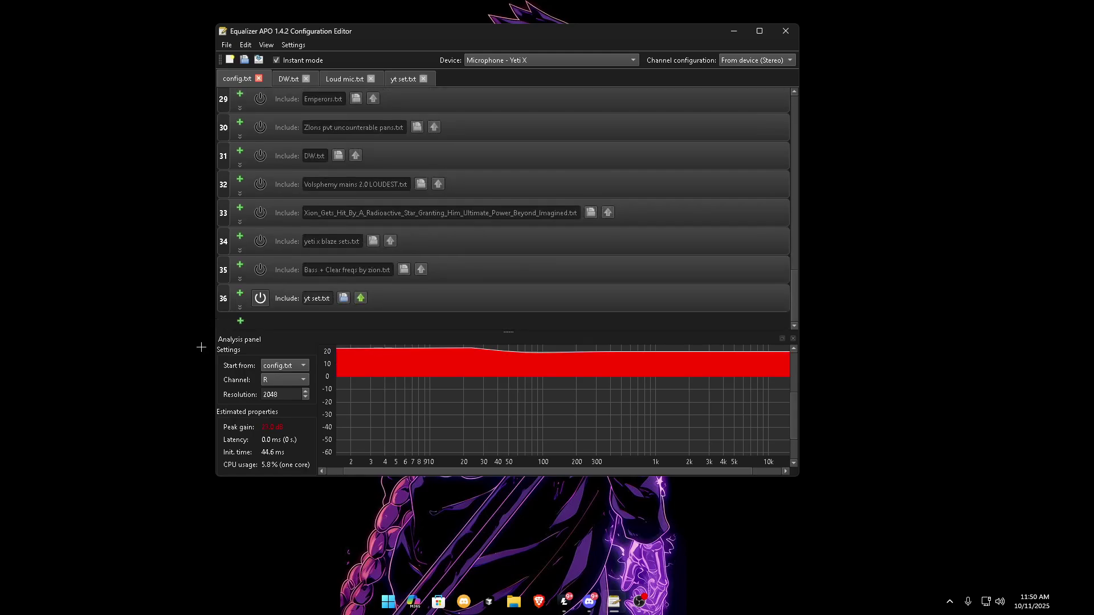
{"action": "scroll", "coordinate": [260, 298], "scroll_direction": "up", "scroll_amount": 5}
{"action": "scroll", "coordinate": [261, 298], "scroll_direction": "down", "scroll_amount": 5}
{"action": "left_click", "coordinate": [260, 297]}
{"action": "scroll", "coordinate": [308, 235], "scroll_direction": "up", "scroll_amount": 5}
{"action": "scroll", "coordinate": [309, 236], "scroll_direction": "up", "scroll_amount": 5}
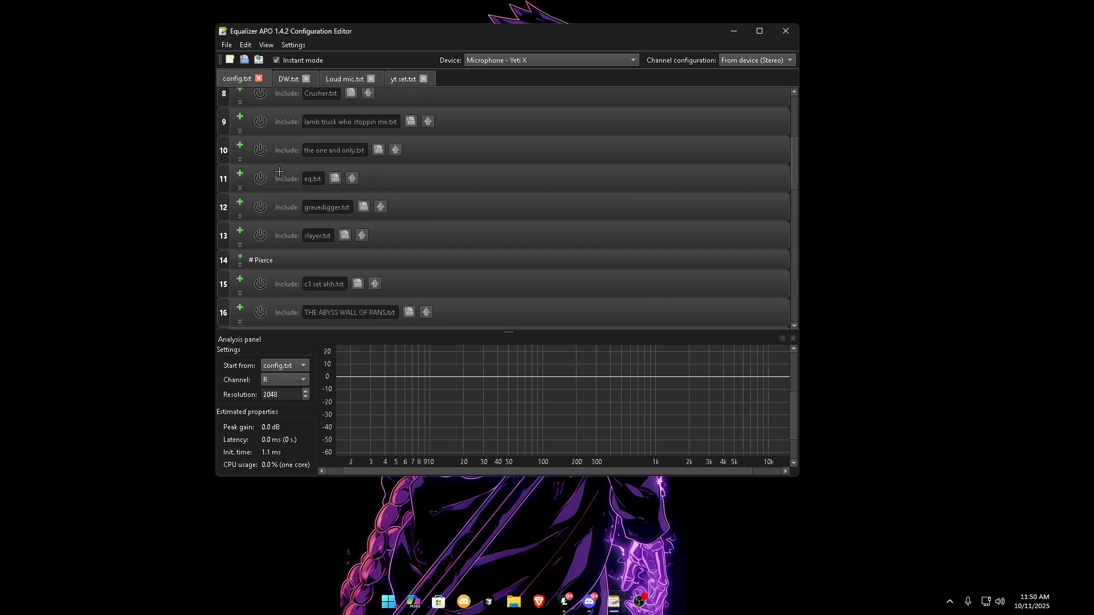
{"action": "scroll", "coordinate": [282, 214], "scroll_direction": "up", "scroll_amount": 3}
Minimize the Equalizer APO editor and bring OBS Studio to the front
{"action": "left_click", "coordinate": [260, 179]}
{"action": "left_click", "coordinate": [732, 29]}
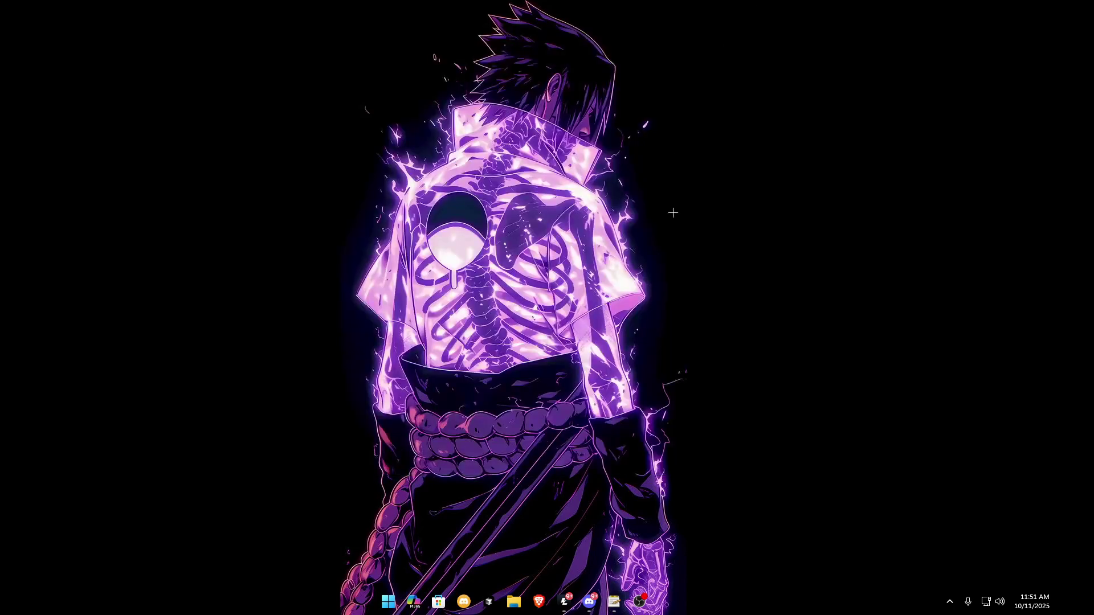
{"action": "left_click", "coordinate": [639, 601]}
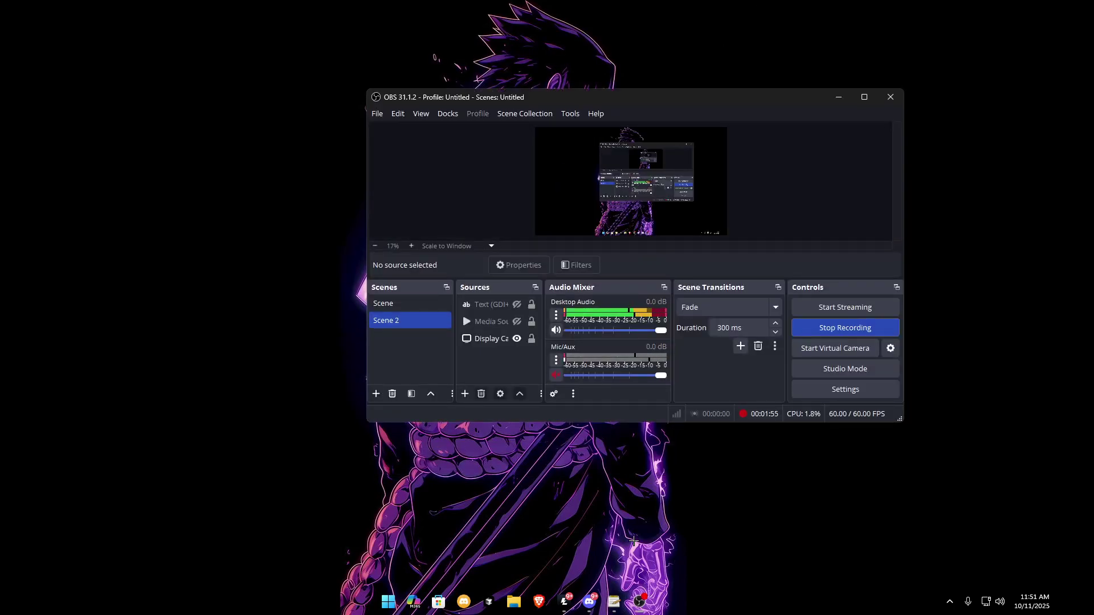